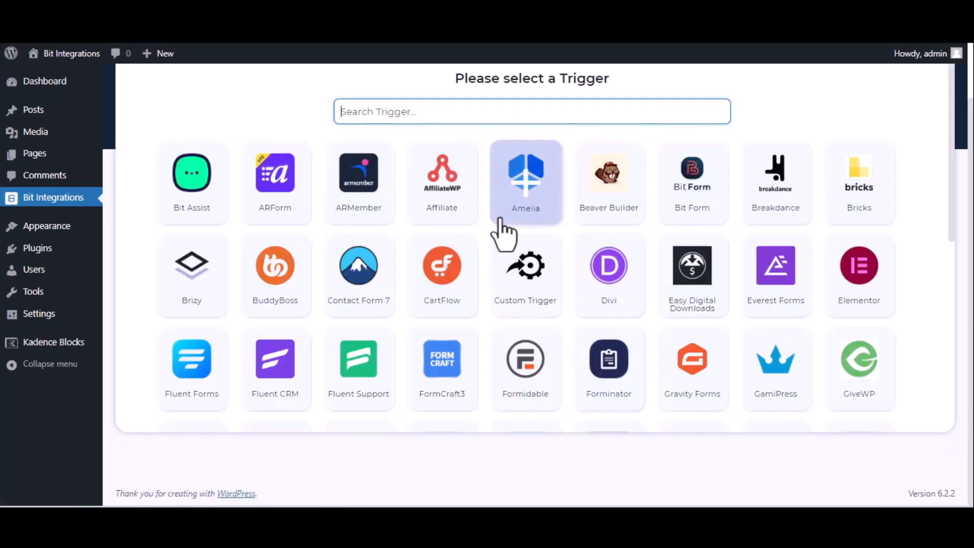
# Step: Set Kadence Blocks Form as the trigger with the Bit Integration__6b53d9-05 form, then continue
pyautogui.write('kade')
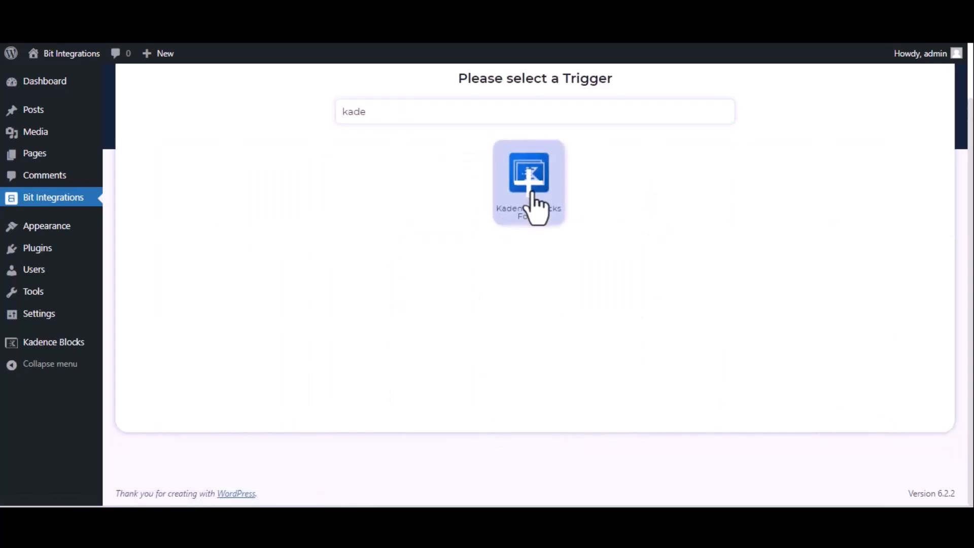
pyautogui.click(532, 206)
pyautogui.click(536, 276)
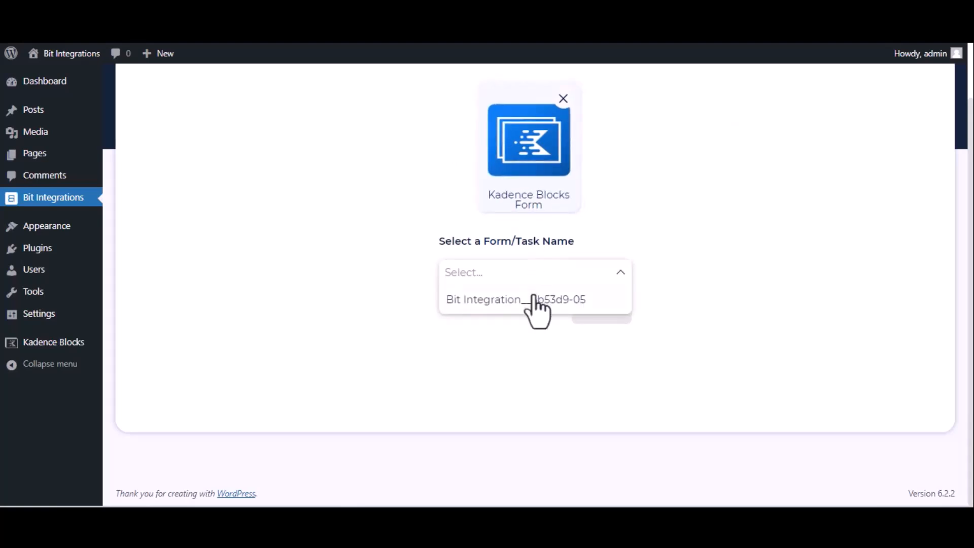
pyautogui.click(535, 300)
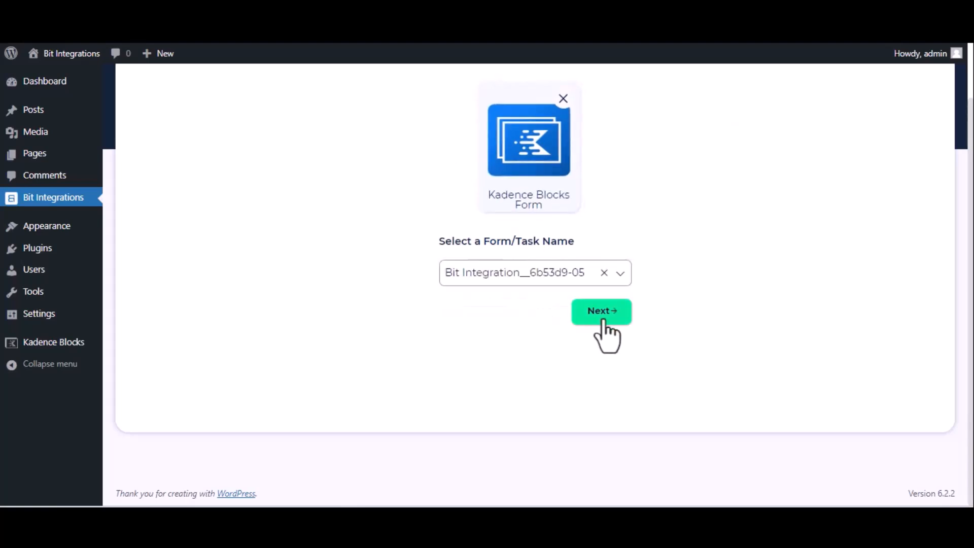
pyautogui.click(602, 314)
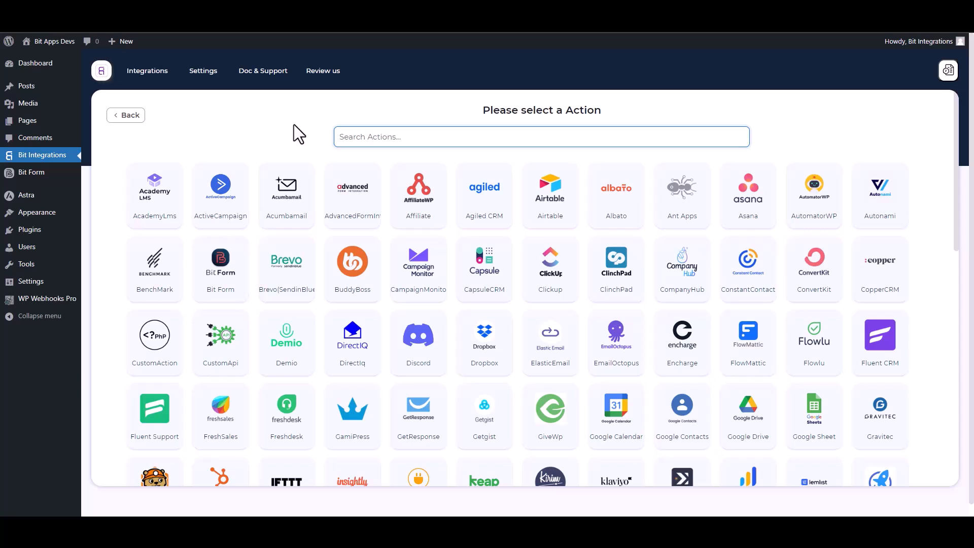
# Step: Choose WPWebhooks as the Bit Integrations action and start filling in its Link field
pyautogui.write('wp')
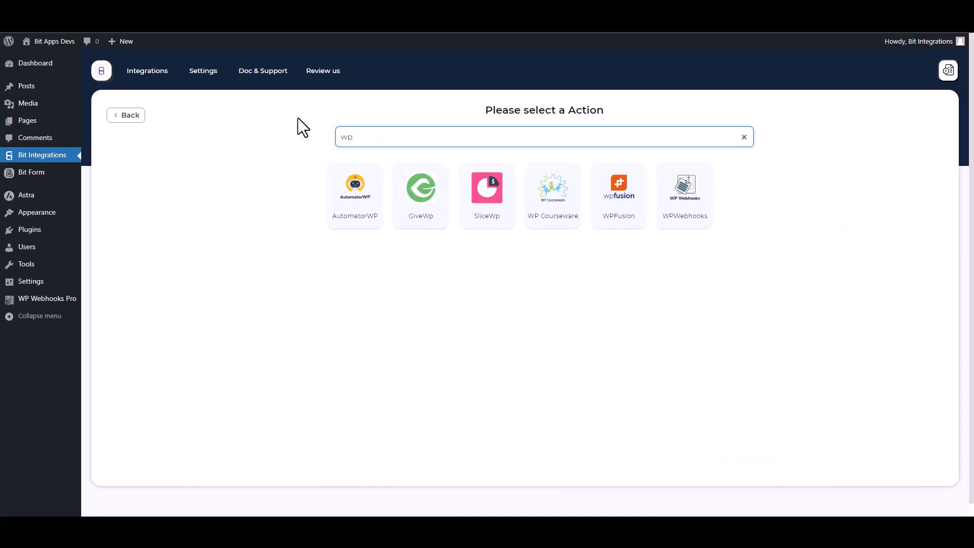
pyautogui.click(691, 220)
pyautogui.click(173, 279)
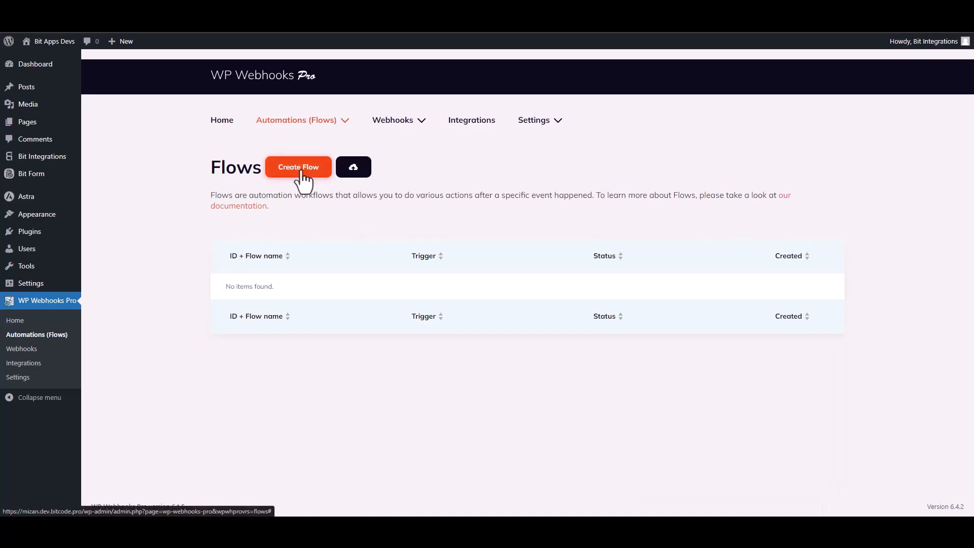
# Step: Create a flow named 'Bit Integrations' and open it in the editor to choose a trigger
pyautogui.click(299, 168)
pyautogui.click(408, 132)
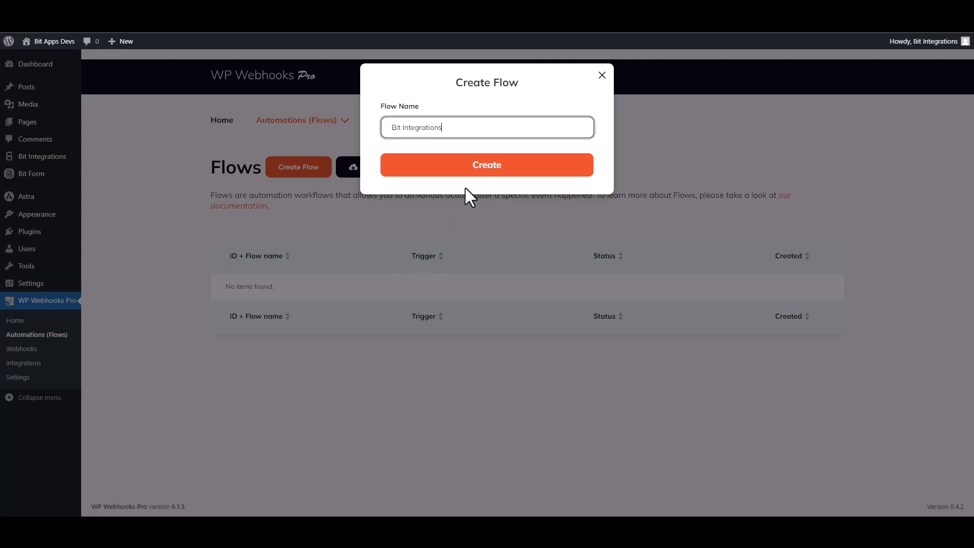
pyautogui.click(483, 176)
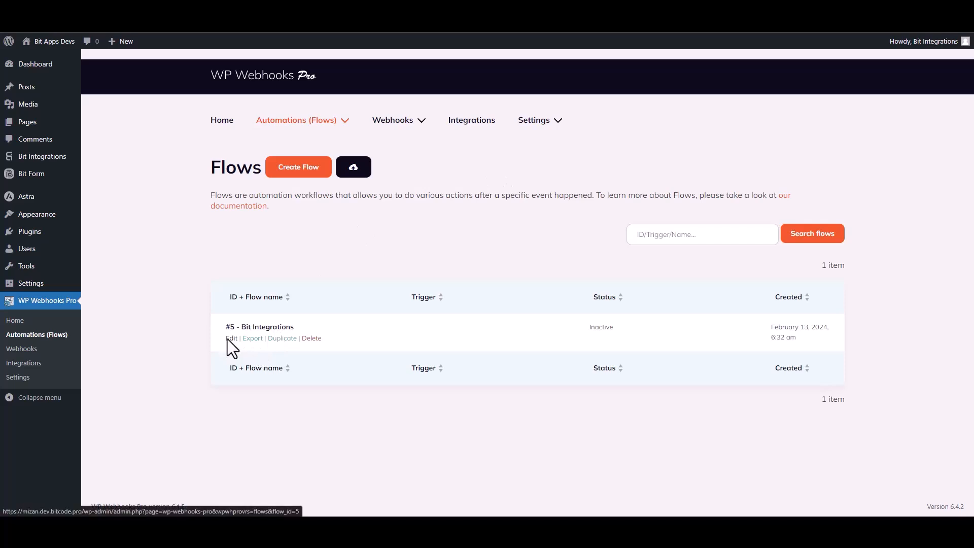
pyautogui.click(231, 338)
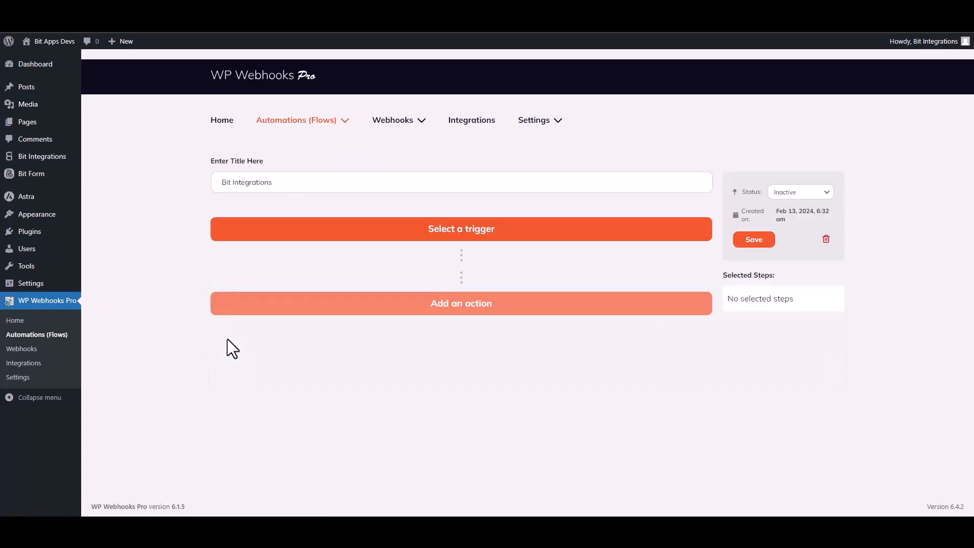
pyautogui.click(485, 233)
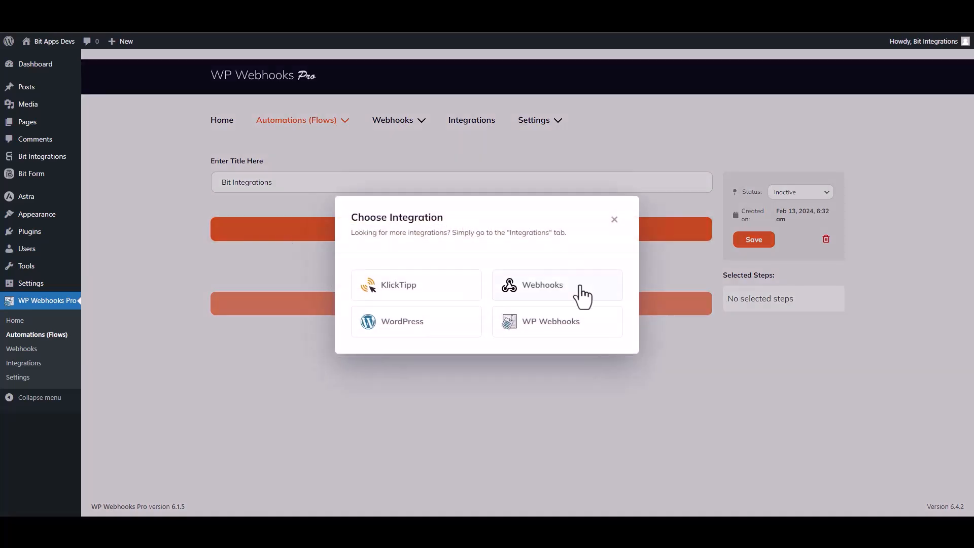
# Step: Set the flow trigger to Webhooks 'HTTP request received' and copy its receivable trigger URL
pyautogui.click(544, 289)
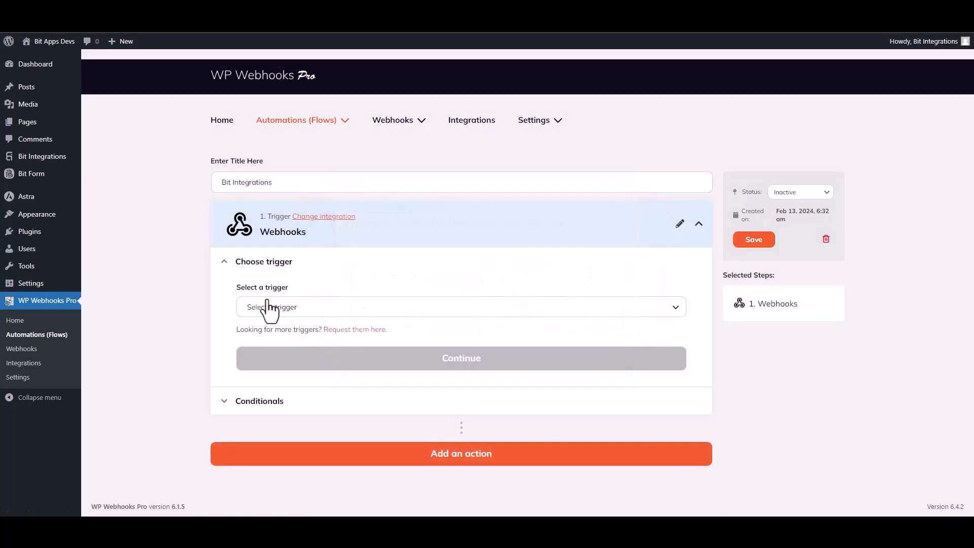
pyautogui.click(305, 310)
pyautogui.click(291, 362)
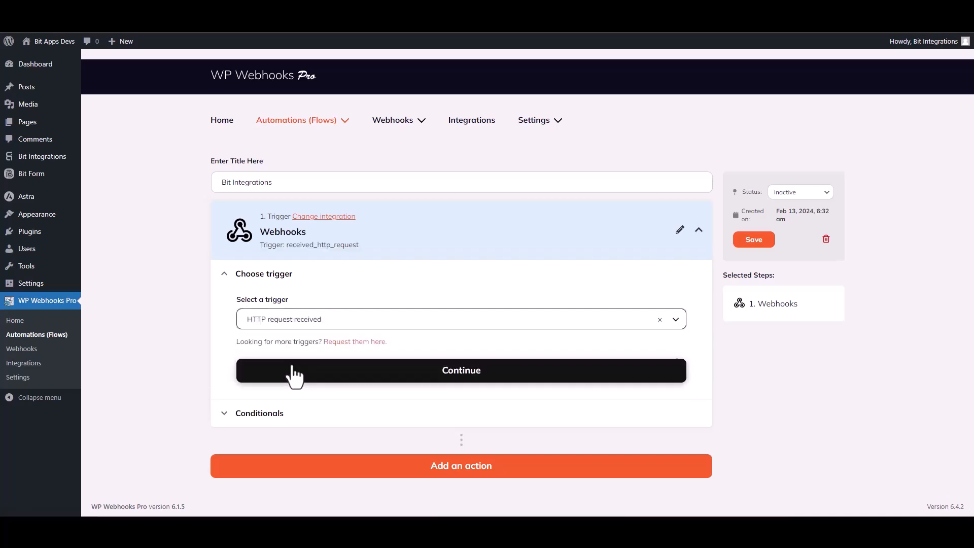
pyautogui.click(451, 377)
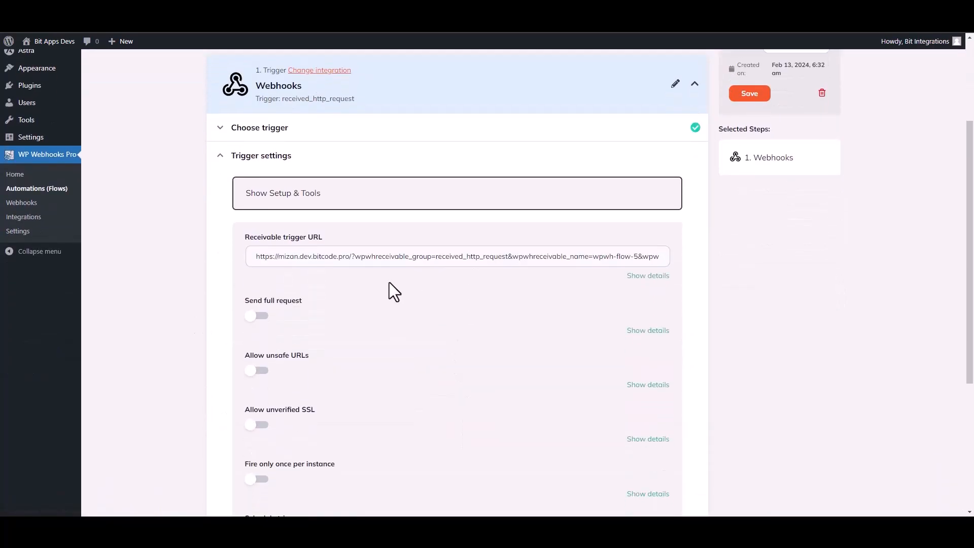
pyautogui.click(387, 262)
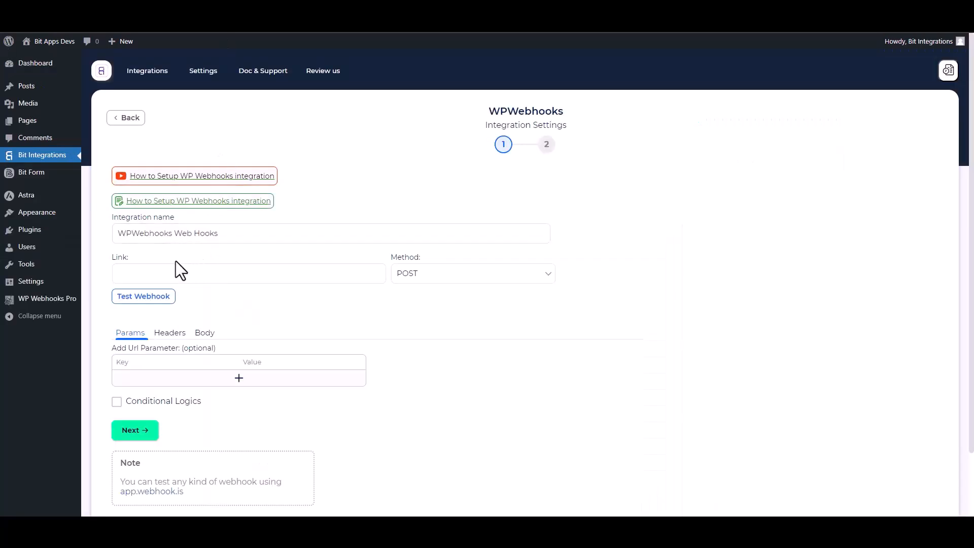
pyautogui.click(166, 271)
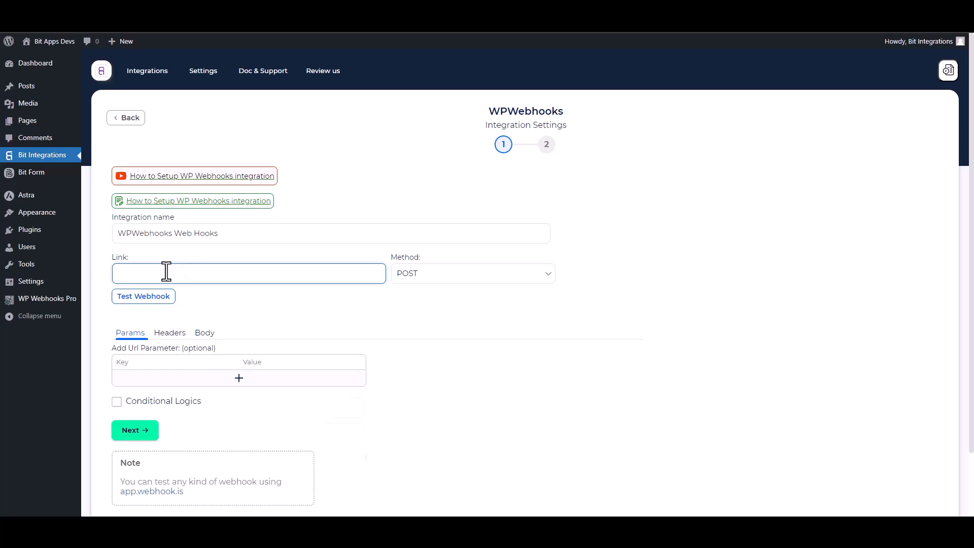
# Step: Paste the trigger URL as the Link and send all data in the body as application/json
pyautogui.hotkey('ctrl', 'v')
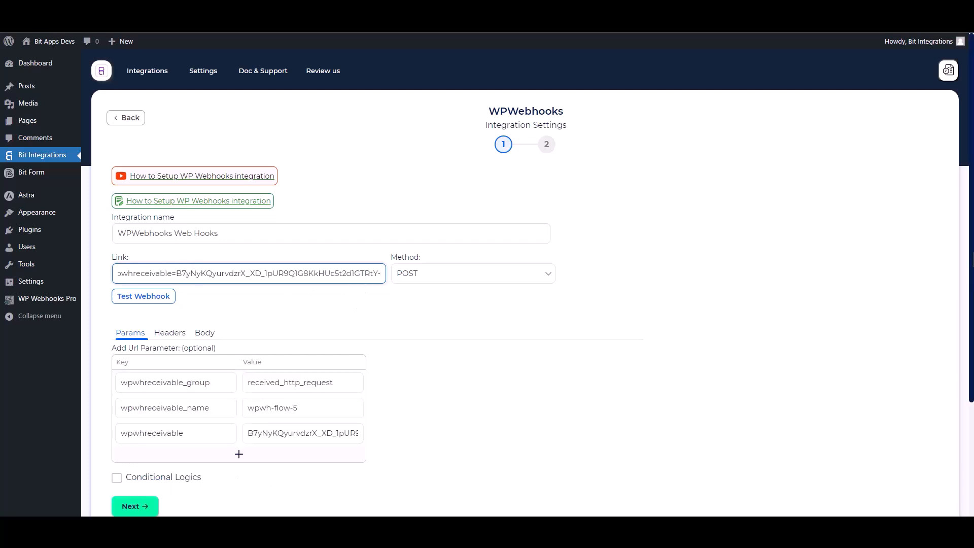
pyautogui.scroll(-1, 246, 300)
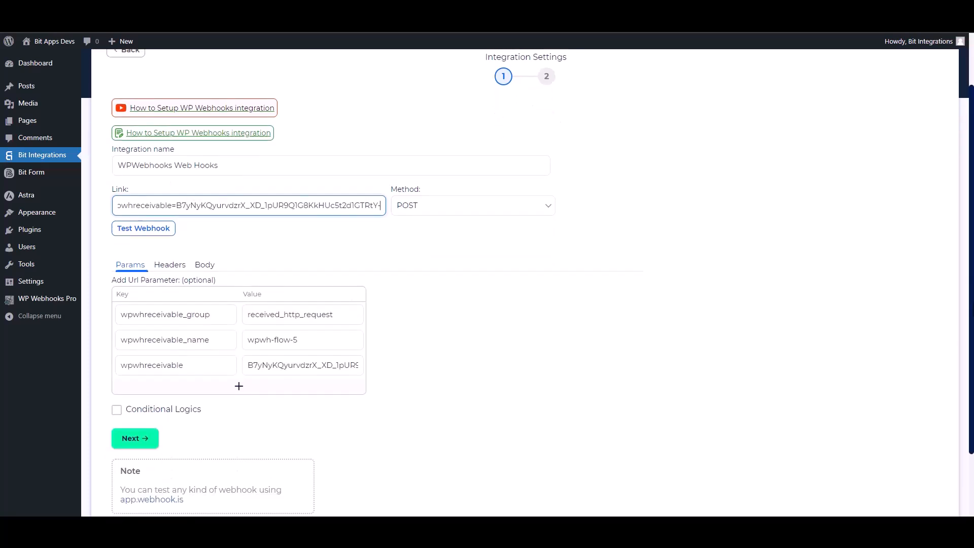
pyautogui.click(206, 267)
pyautogui.click(135, 294)
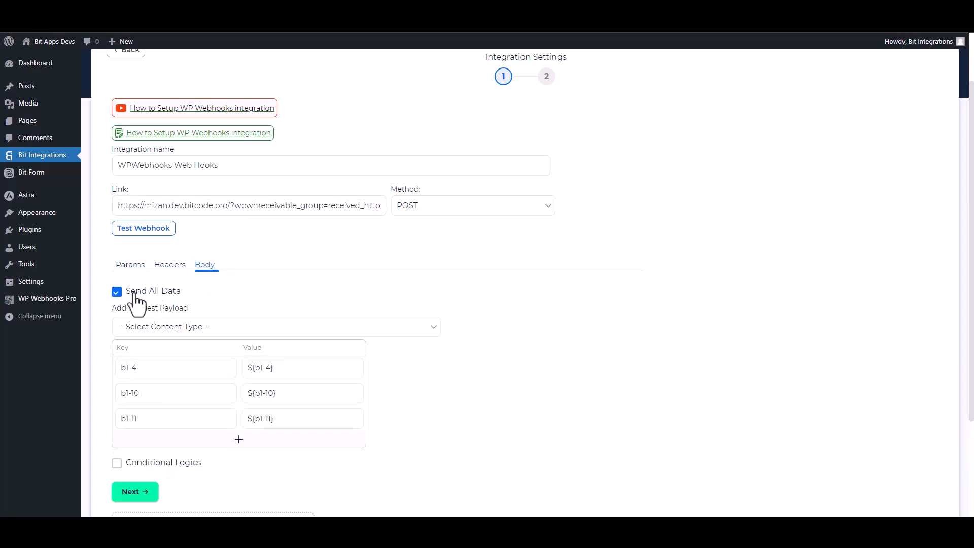
pyautogui.click(203, 328)
pyautogui.click(171, 353)
pyautogui.scroll(-2, 682, 363)
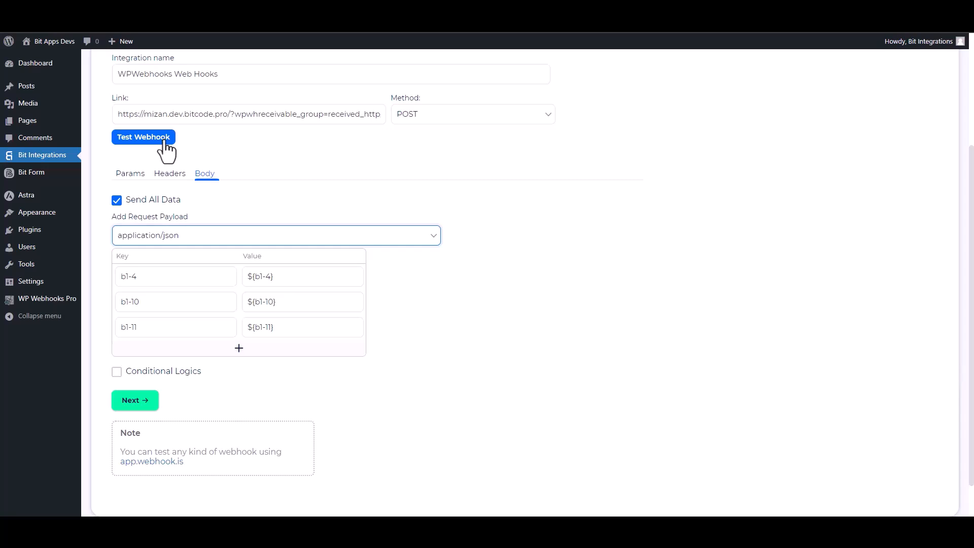
# Step: Run Test Webhook successfully, leave conditional logic off, and finish the integration settings
pyautogui.click(164, 144)
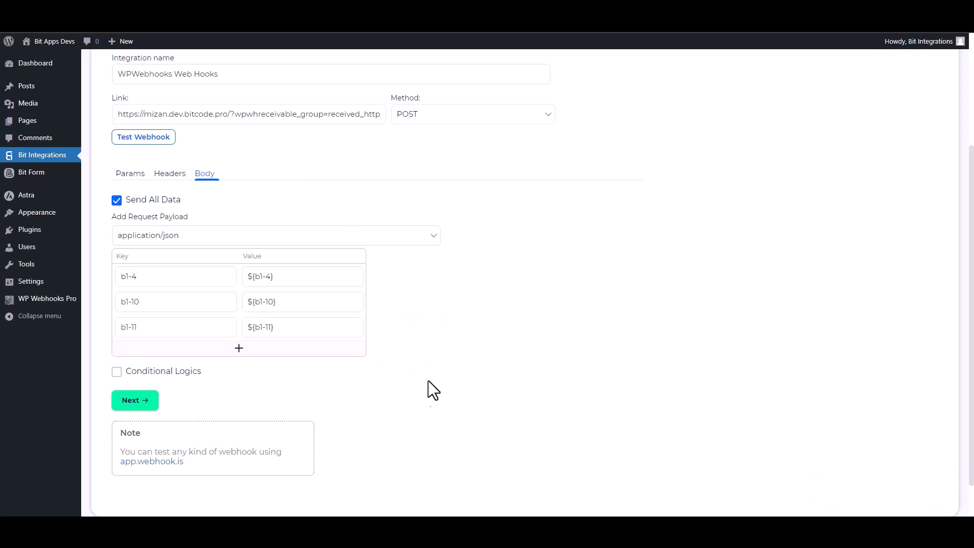
pyautogui.click(147, 377)
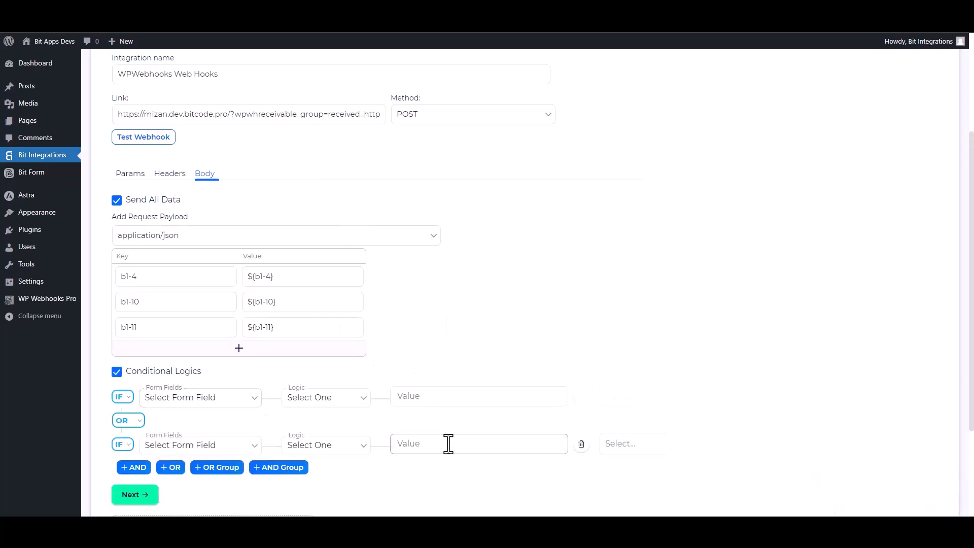
pyautogui.scroll(-2, 442, 425)
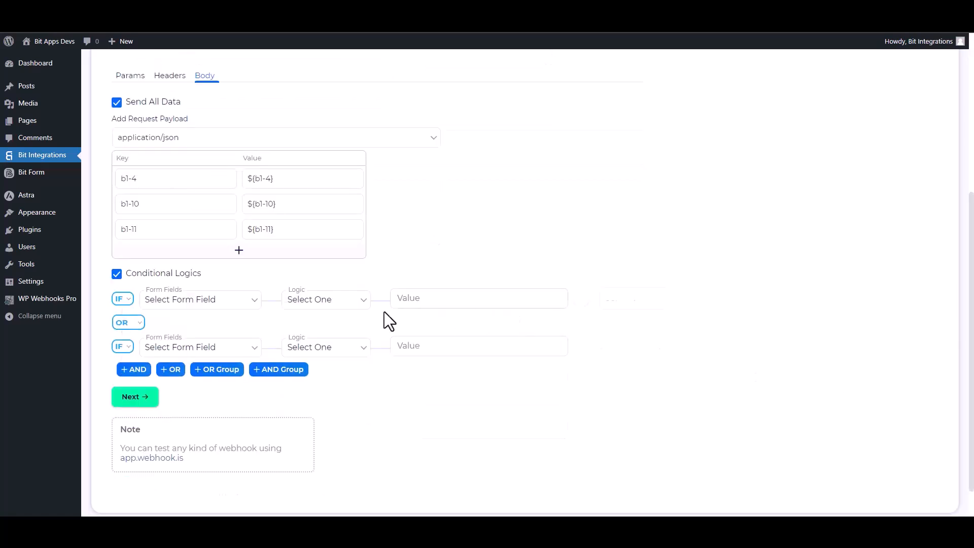
pyautogui.click(117, 274)
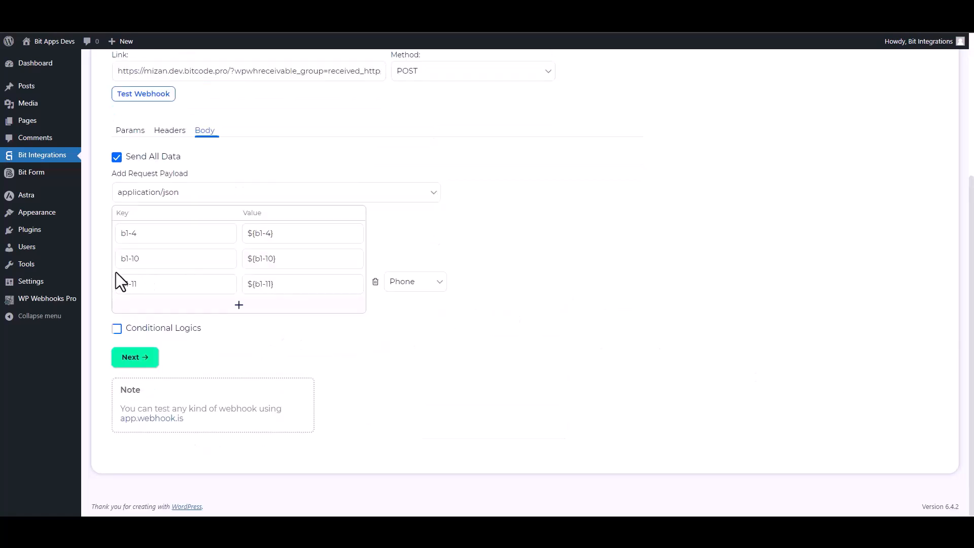
pyautogui.click(150, 356)
# Step: Save the Bit Integrations integration and the WP Webhooks flow's trigger settings
pyautogui.click(516, 212)
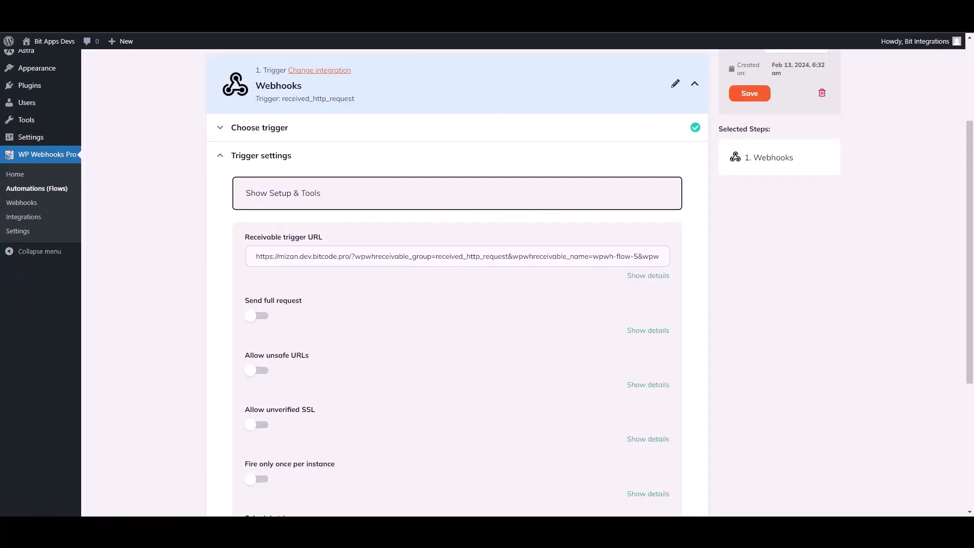
pyautogui.scroll(-4, 395, 139)
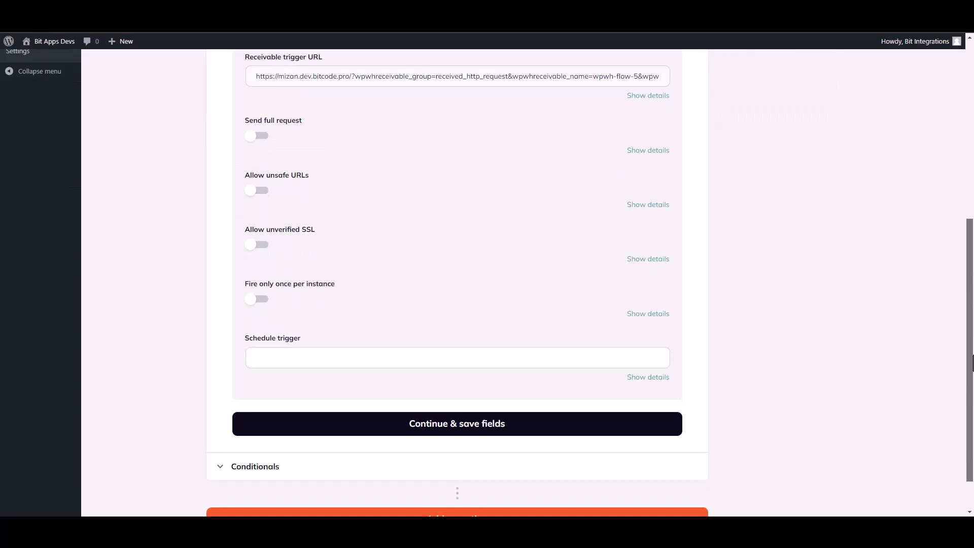
pyautogui.click(452, 430)
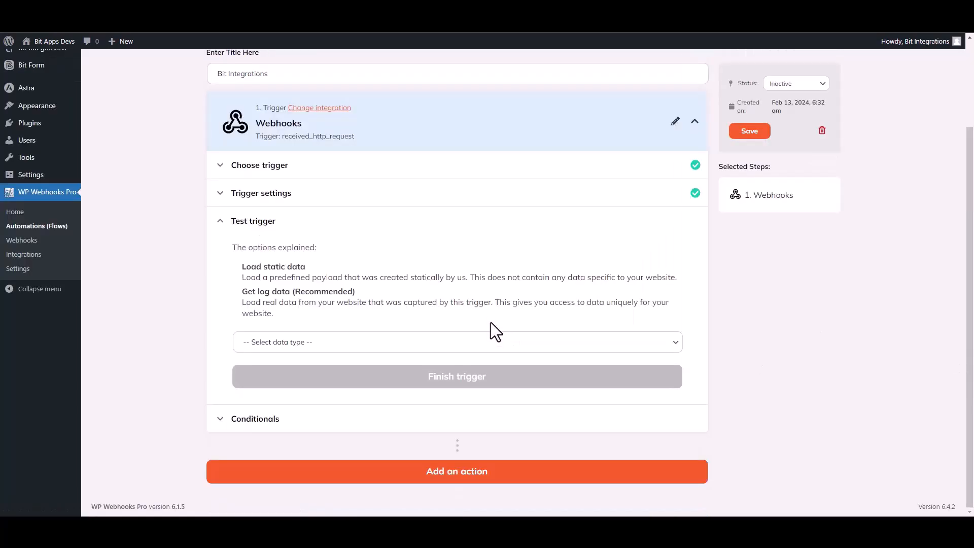
# Step: Test the trigger using Get log data with Log #18 and finish the trigger
pyautogui.click(299, 345)
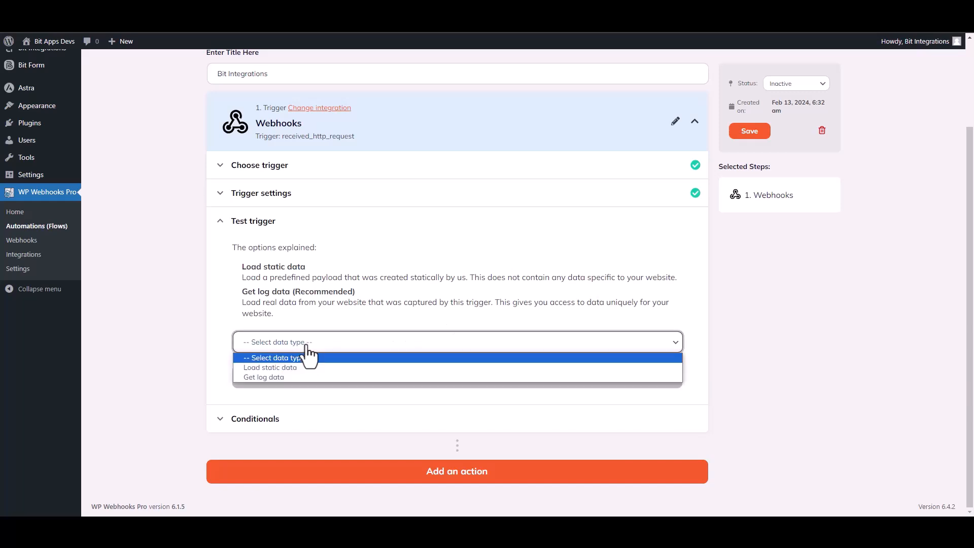
pyautogui.click(278, 377)
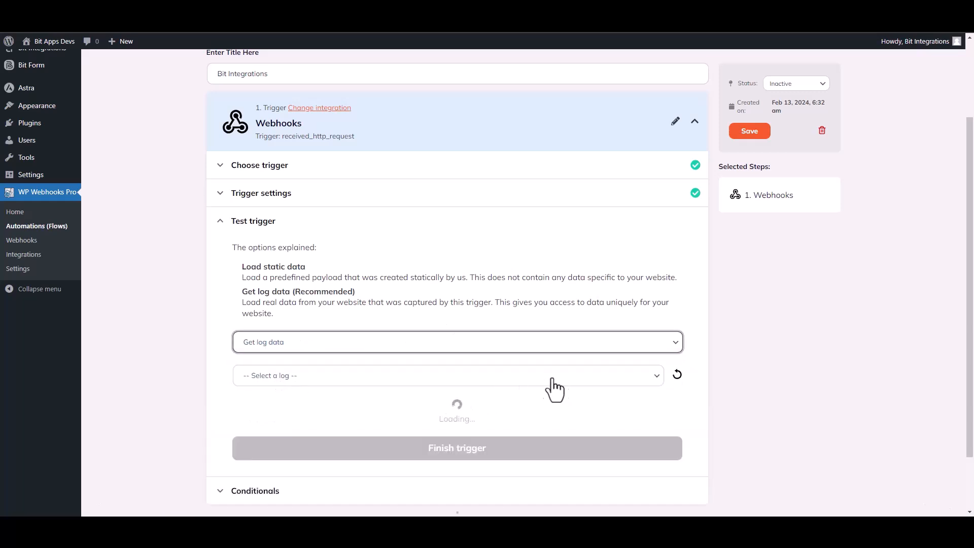
pyautogui.click(517, 381)
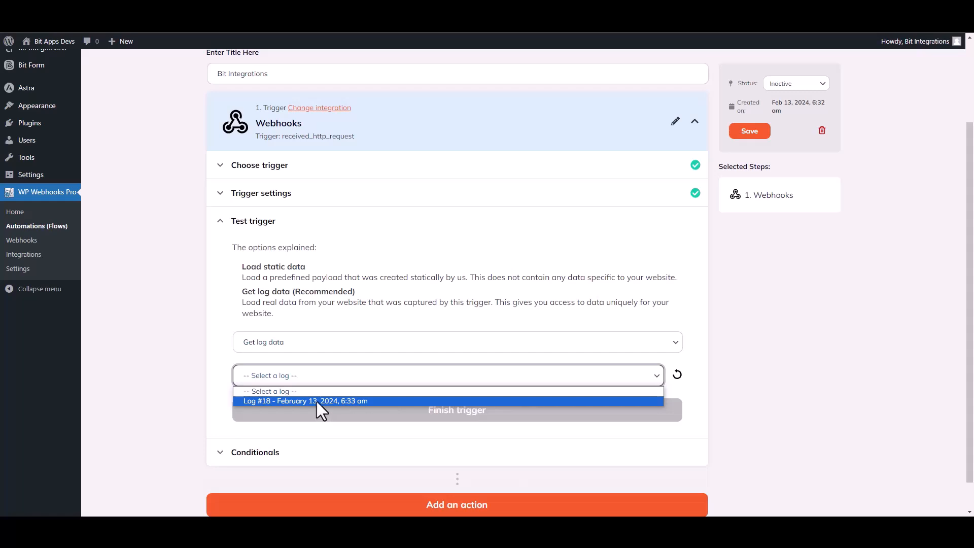
pyautogui.click(319, 406)
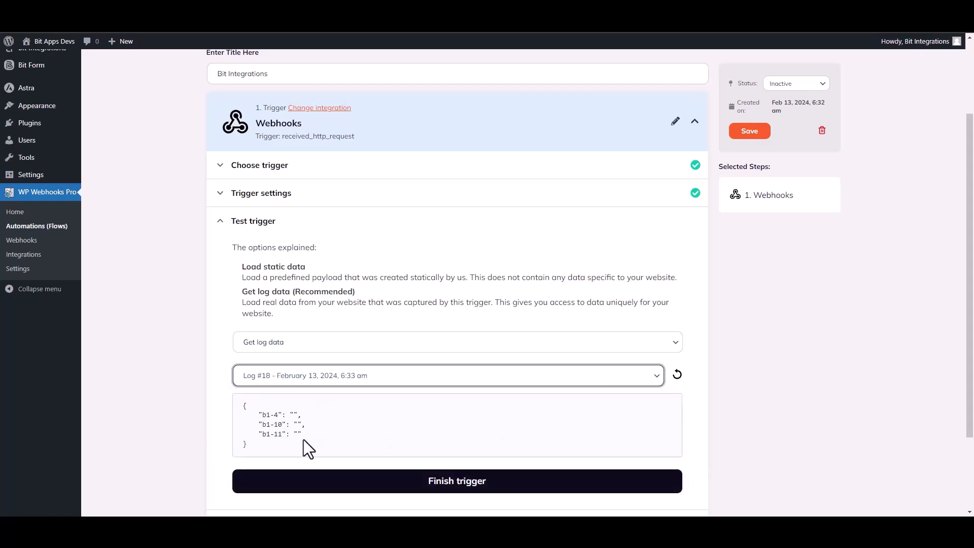
pyautogui.moveTo(303, 438); pyautogui.dragTo(250, 408)
pyautogui.click(431, 430)
pyautogui.scroll(-2, 563, 358)
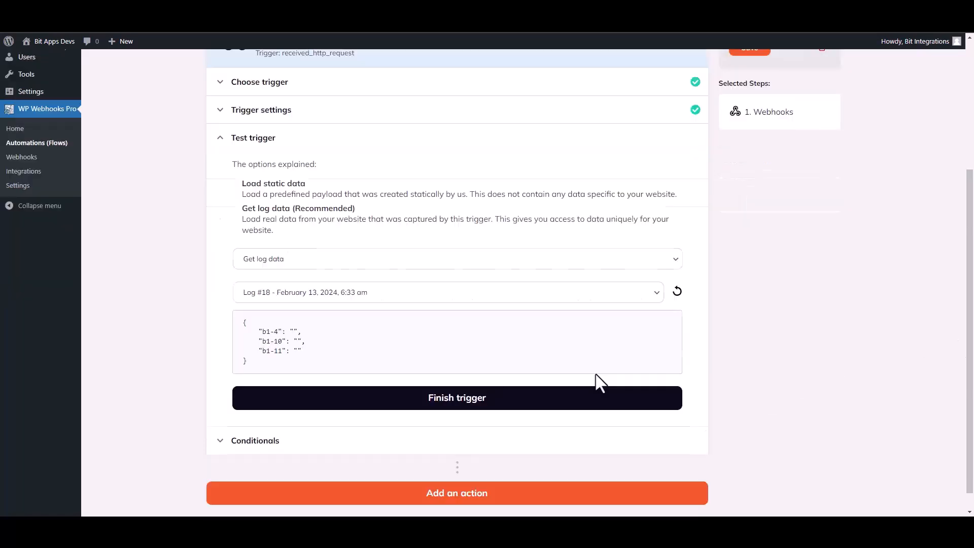
pyautogui.click(465, 408)
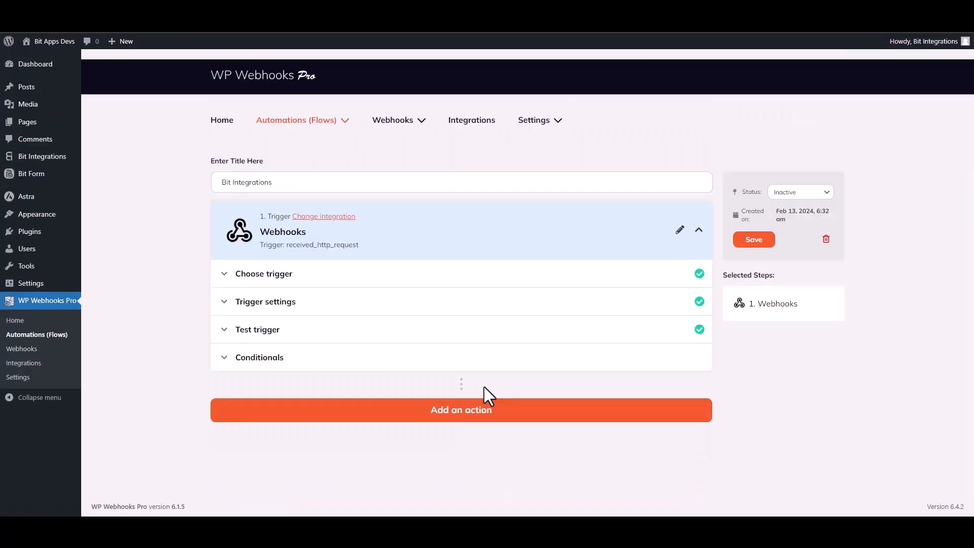
pyautogui.click(462, 412)
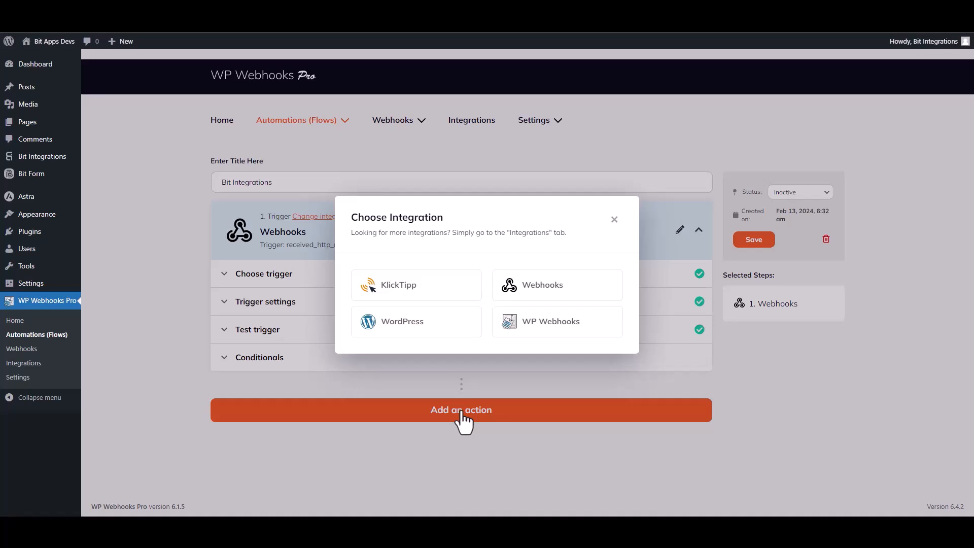
# Step: Add a WordPress 'Create user' action step, found by searching 'create u', and open its settings
pyautogui.click(420, 327)
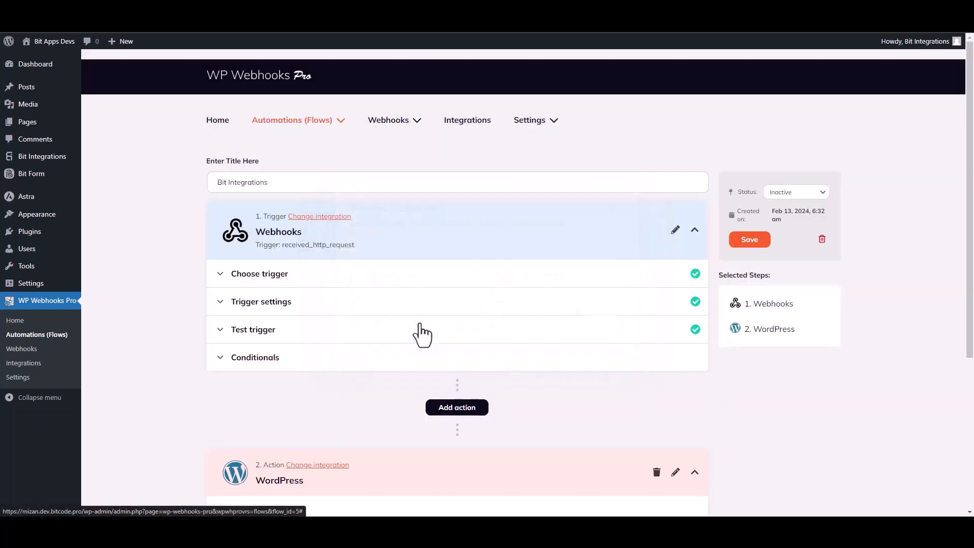
pyautogui.scroll(-5, 420, 327)
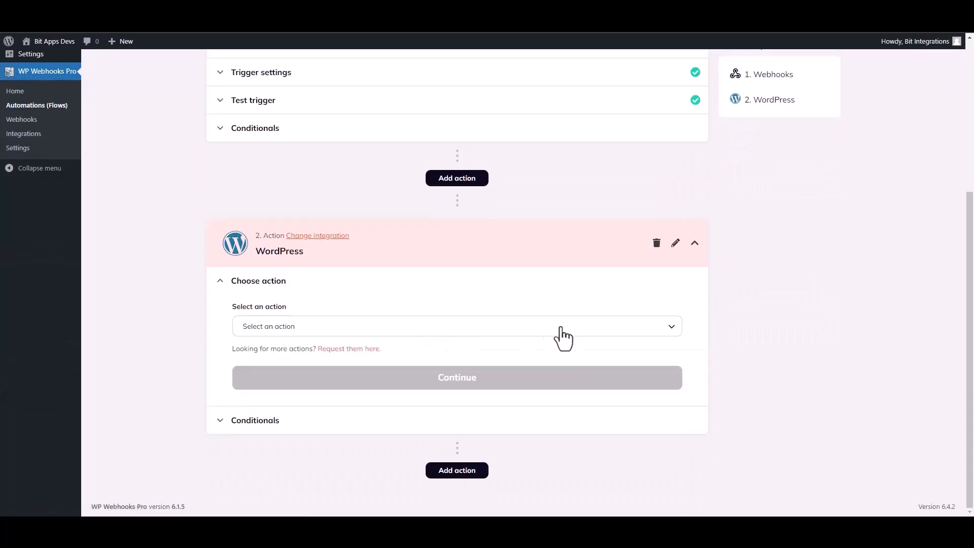
pyautogui.click(303, 328)
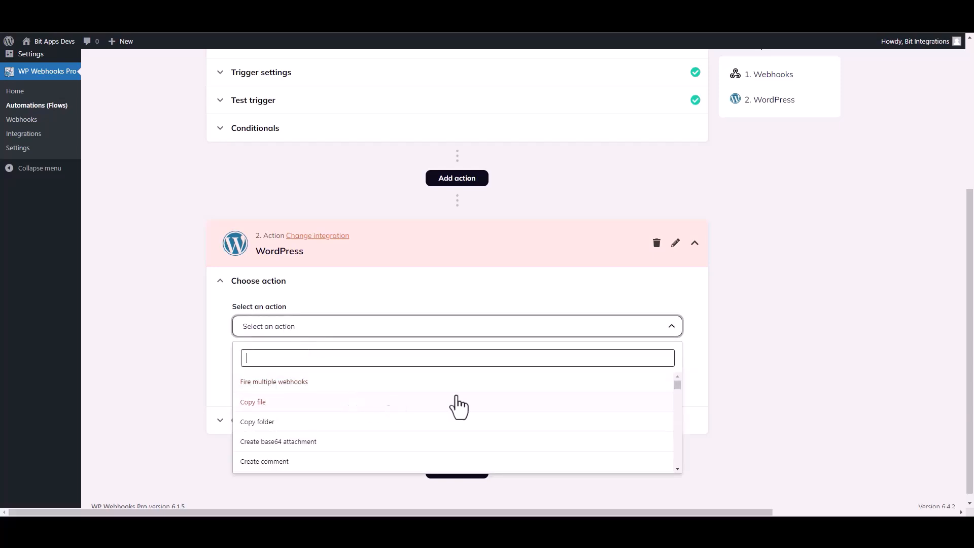
pyautogui.write('create u')
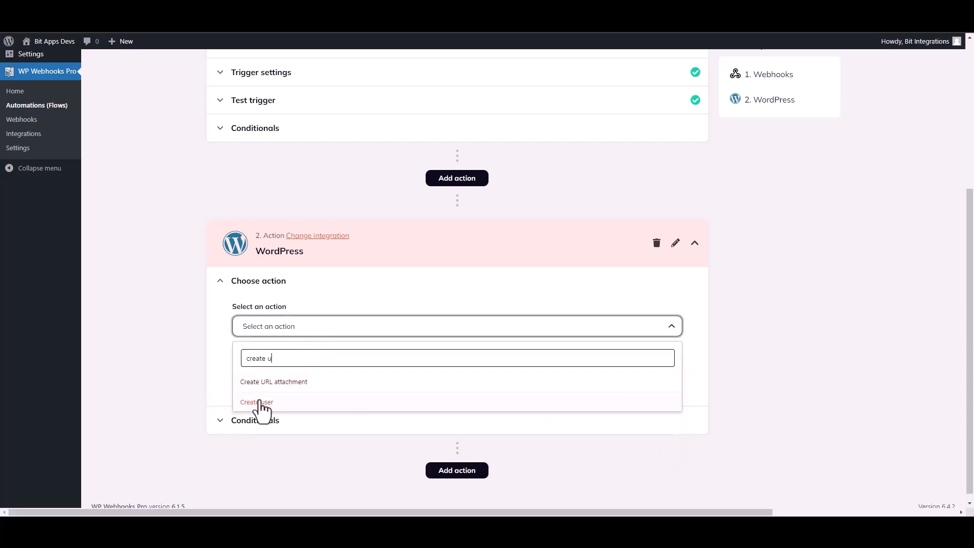
pyautogui.click(259, 403)
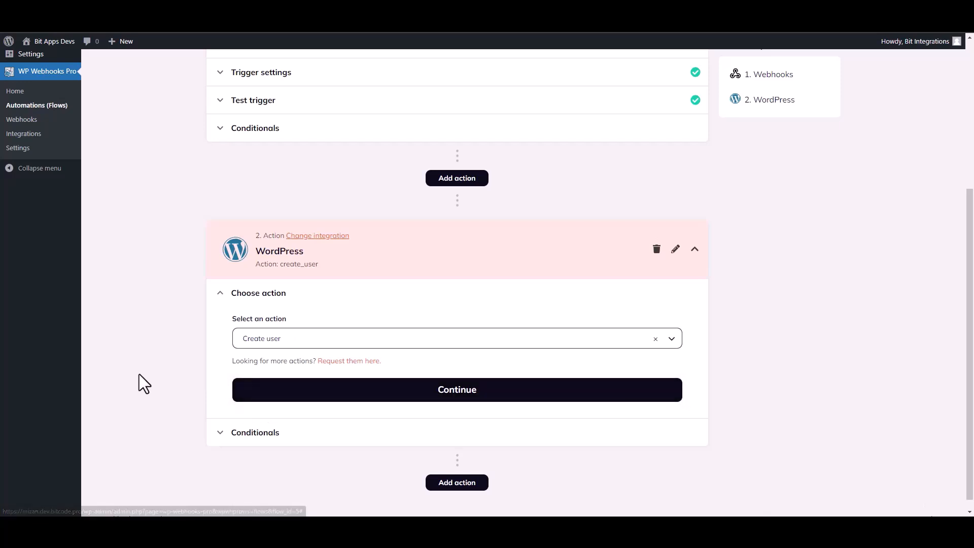
pyautogui.click(357, 394)
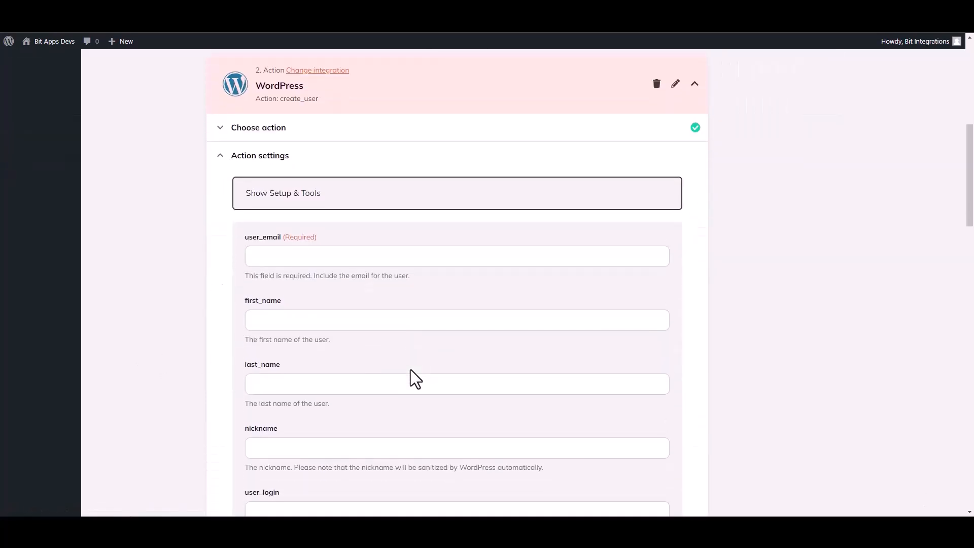
# Step: Map Webhooks field {b1-4} to user_email and {b1-10} to first_name
pyautogui.click(282, 256)
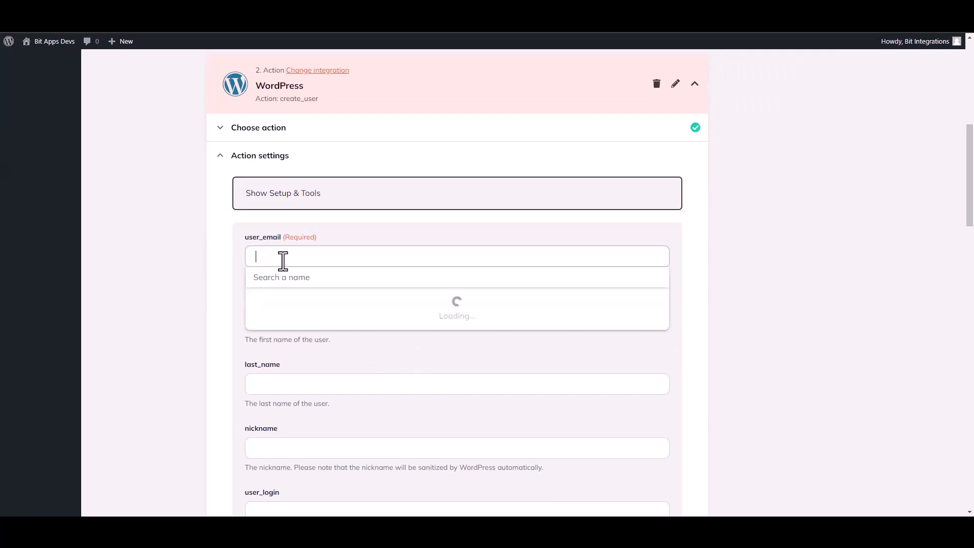
pyautogui.click(300, 325)
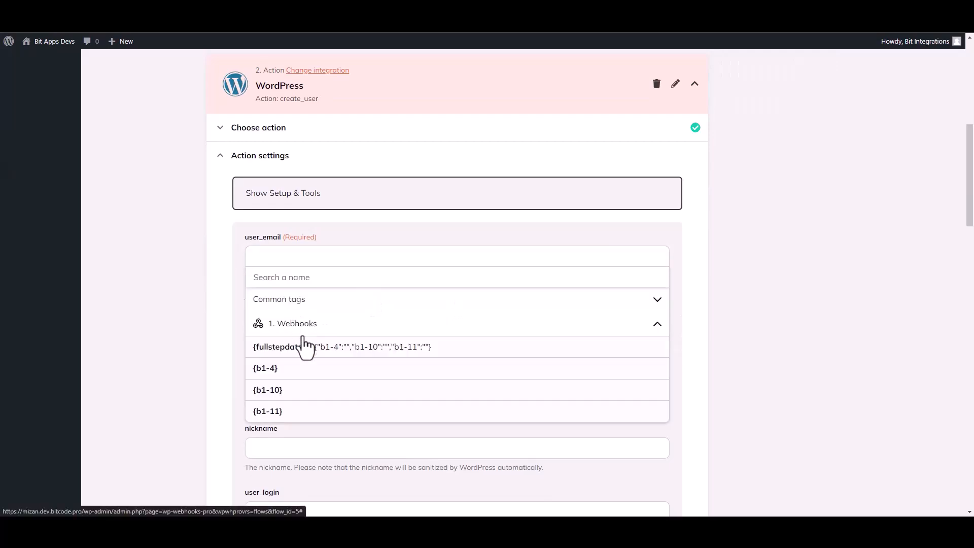
pyautogui.click(279, 375)
pyautogui.click(185, 341)
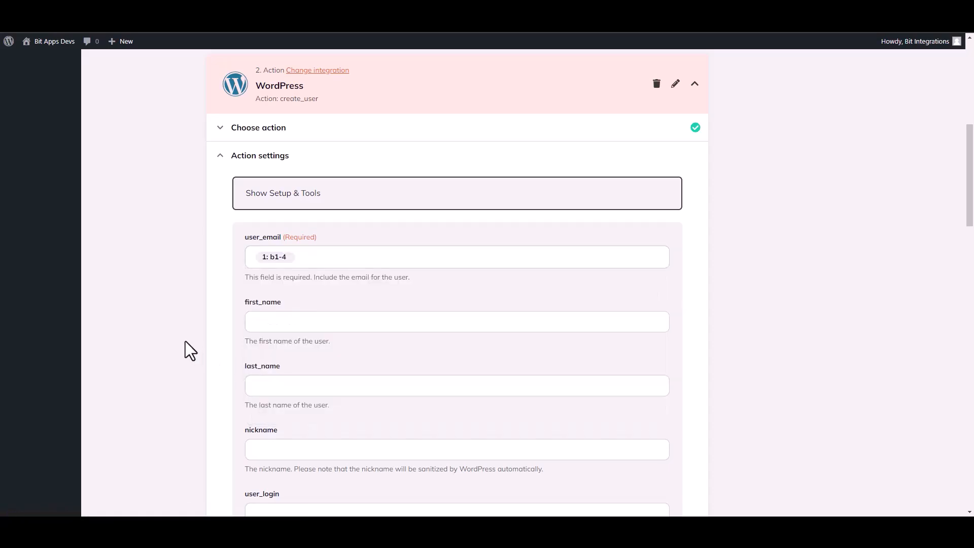
pyautogui.click(273, 326)
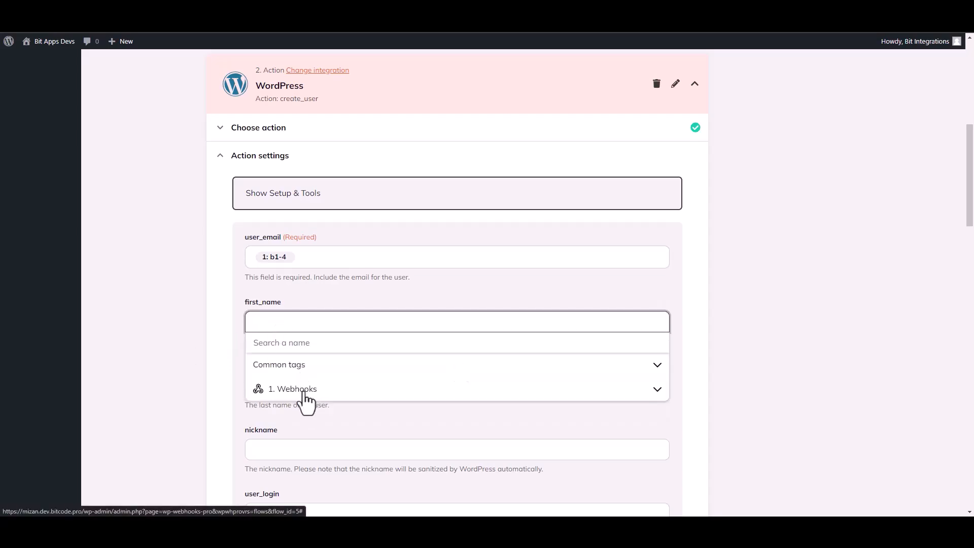
pyautogui.click(302, 390)
pyautogui.click(276, 456)
pyautogui.click(196, 391)
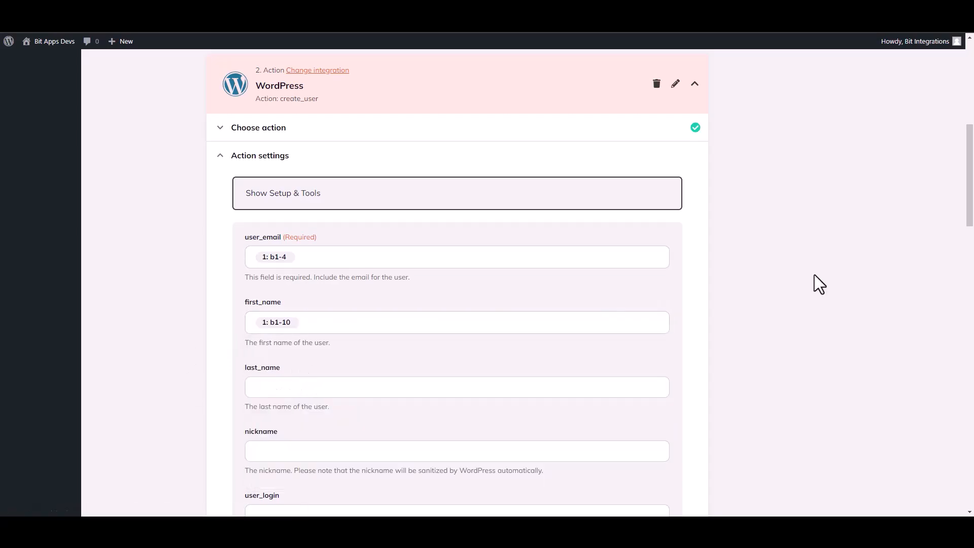
pyautogui.moveTo(971, 203); pyautogui.dragTo(972, 457)
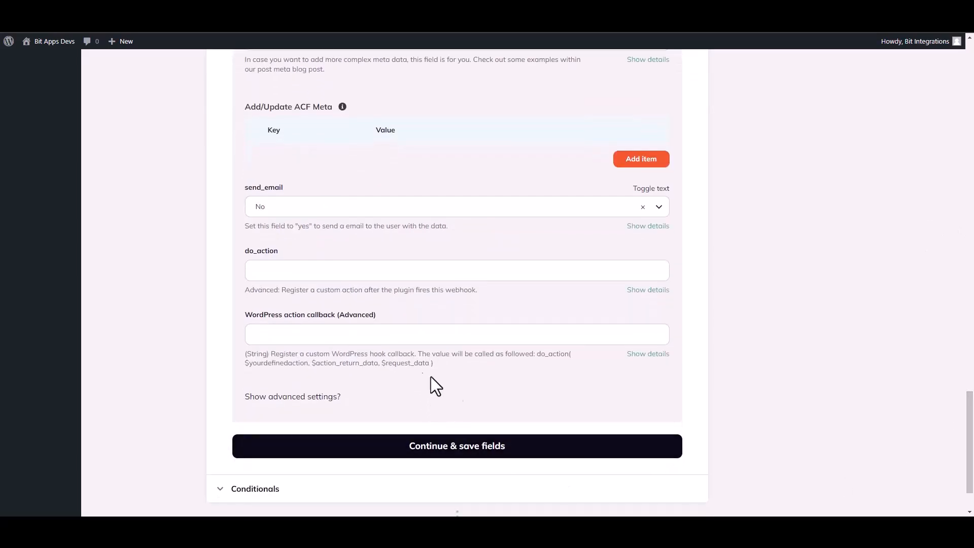
# Step: Save the field mappings, test Create user with Fire webhook action, and finish the action
pyautogui.click(499, 454)
pyautogui.click(294, 345)
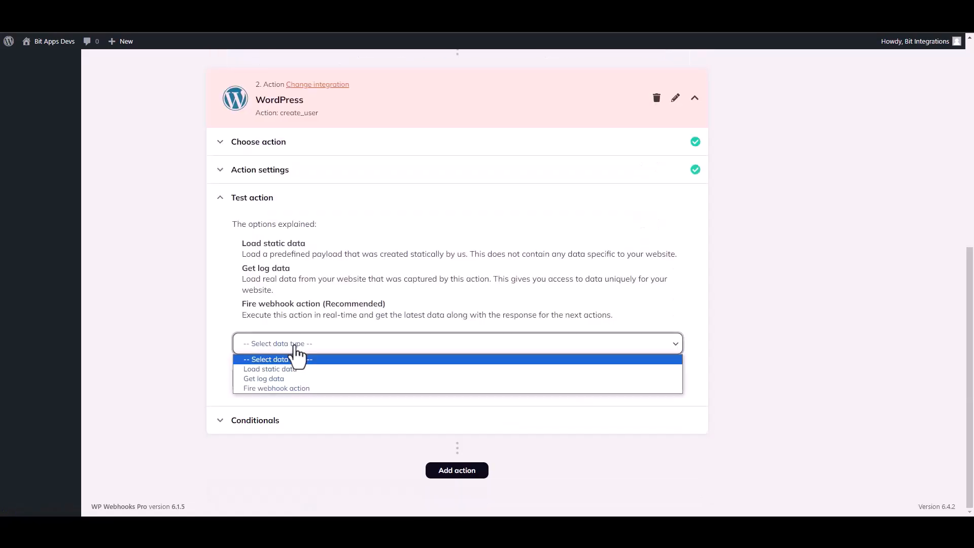
pyautogui.click(269, 388)
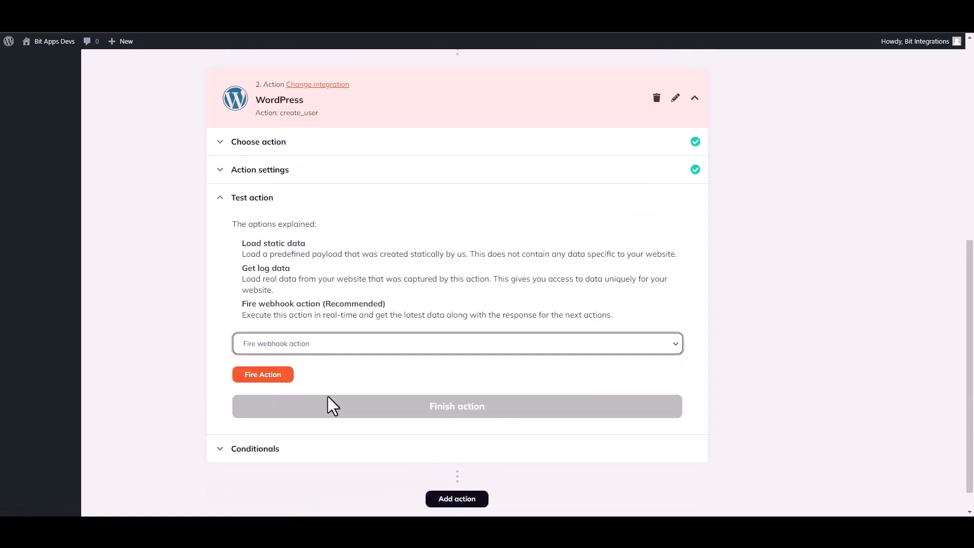
pyautogui.click(275, 377)
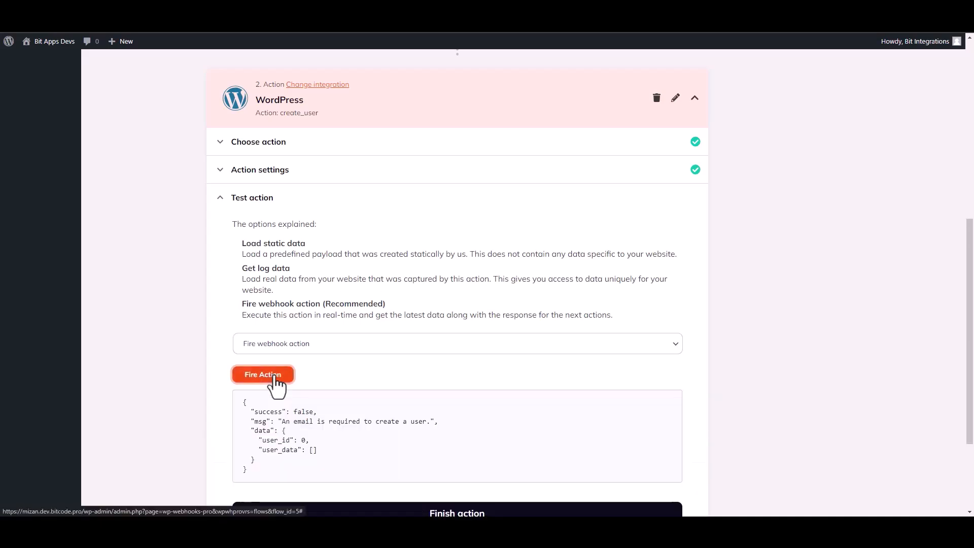
pyautogui.moveTo(255, 411); pyautogui.dragTo(283, 413)
pyautogui.click(490, 428)
pyautogui.moveTo(972, 327); pyautogui.dragTo(973, 393)
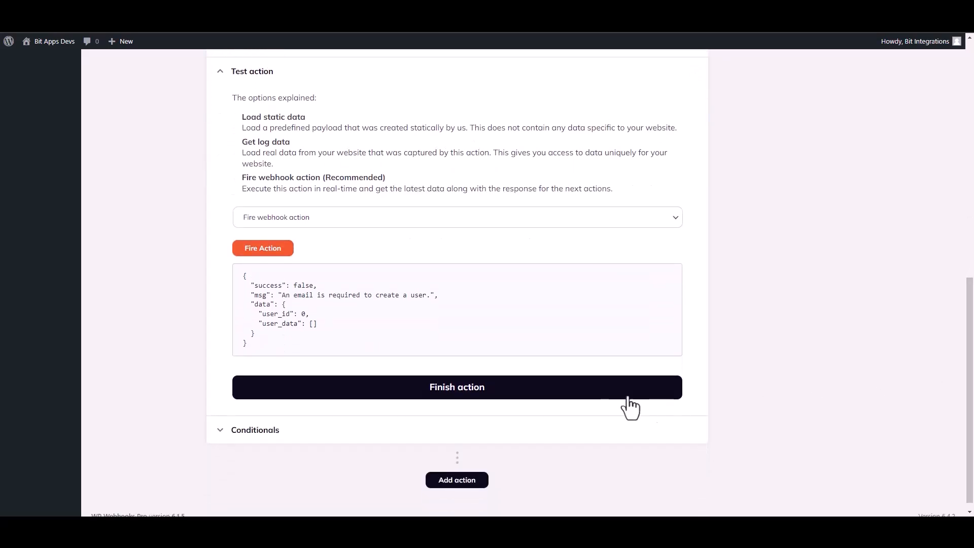
pyautogui.click(470, 394)
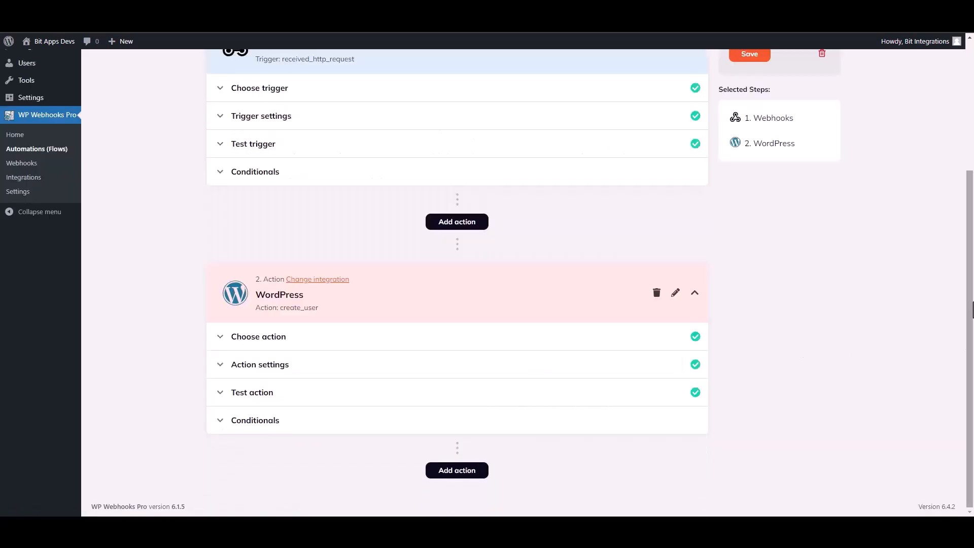
# Step: Set the flow status to Active and save the flow
pyautogui.moveTo(972, 319); pyautogui.dragTo(972, 223)
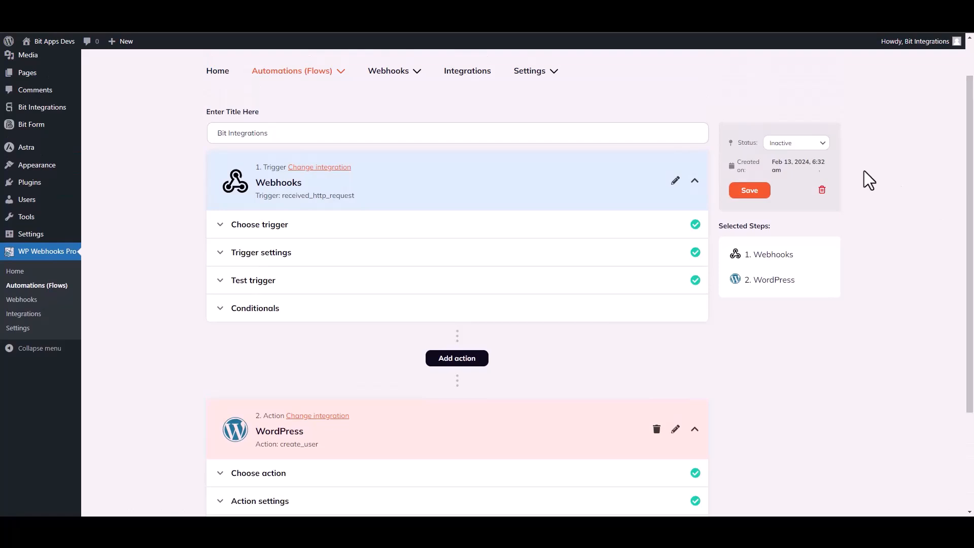
pyautogui.click(794, 143)
pyautogui.click(777, 160)
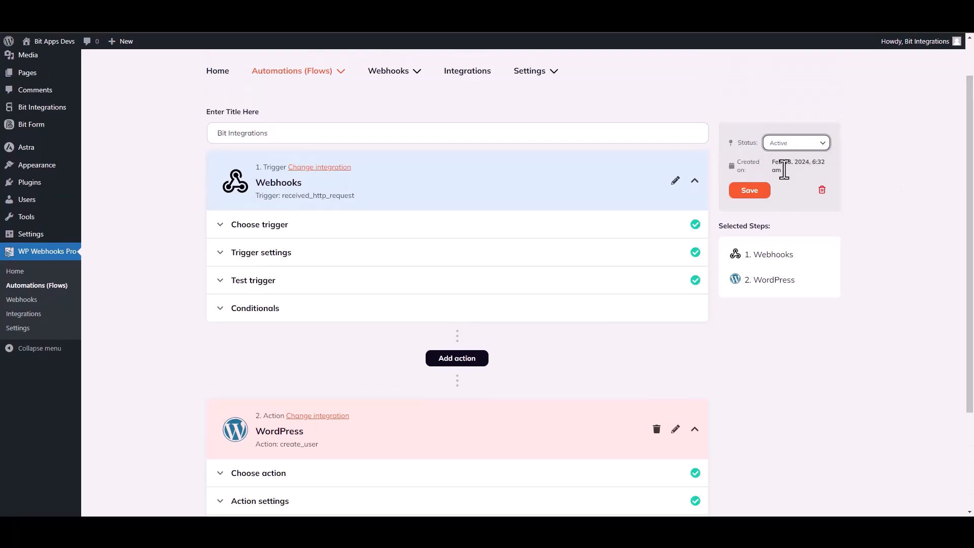
pyautogui.click(750, 191)
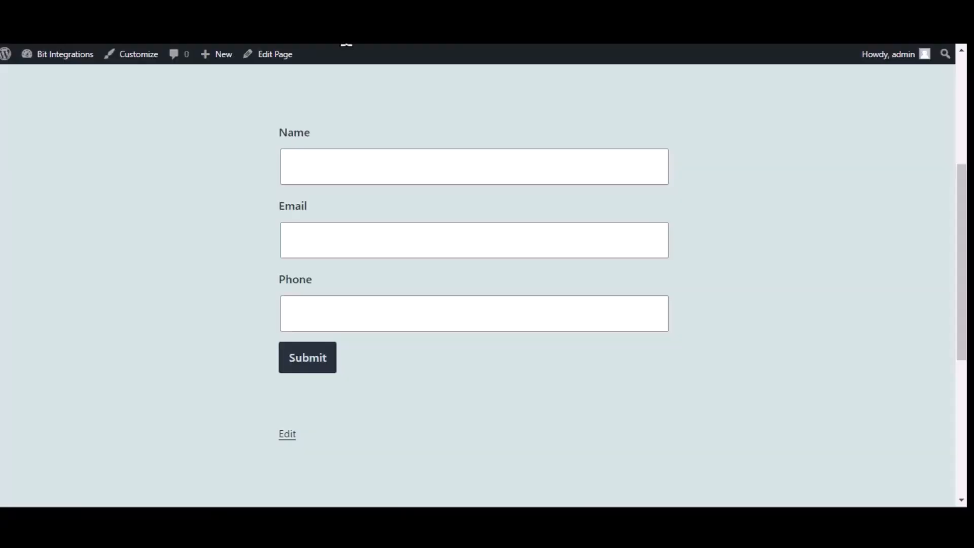
# Step: Submit the front-end form with name 'Bit Integrations', an e-mail address and a phone number
pyautogui.click(381, 160)
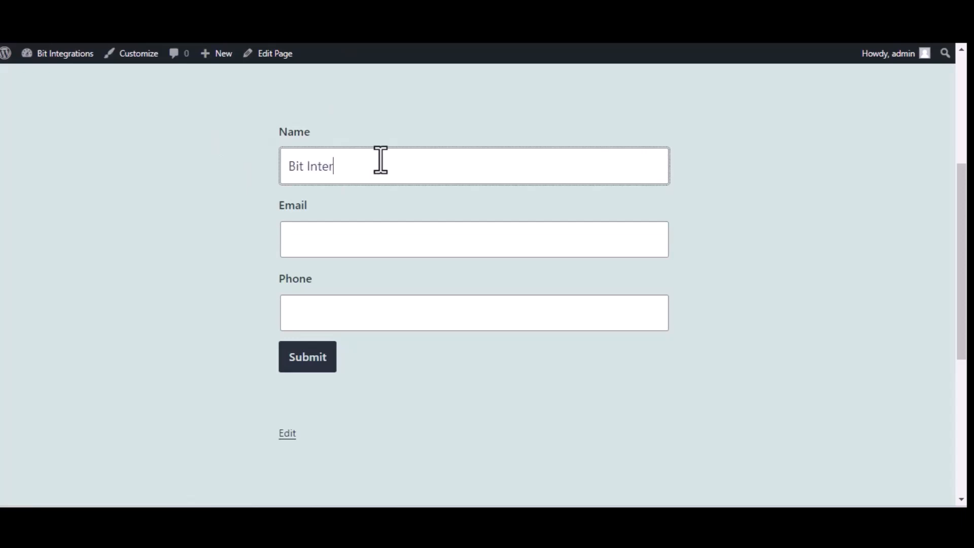
pyautogui.write('Bit Integrations')
pyautogui.click(373, 249)
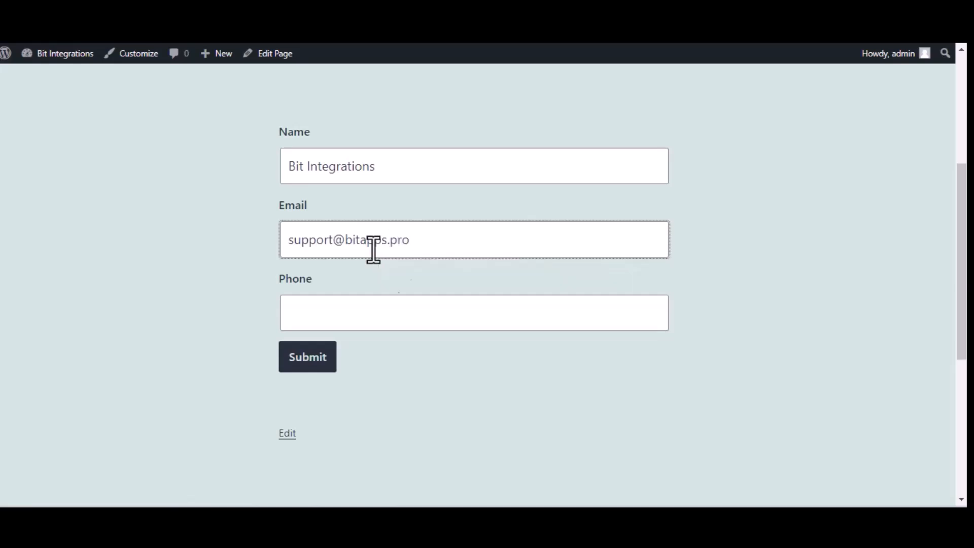
pyautogui.click(432, 324)
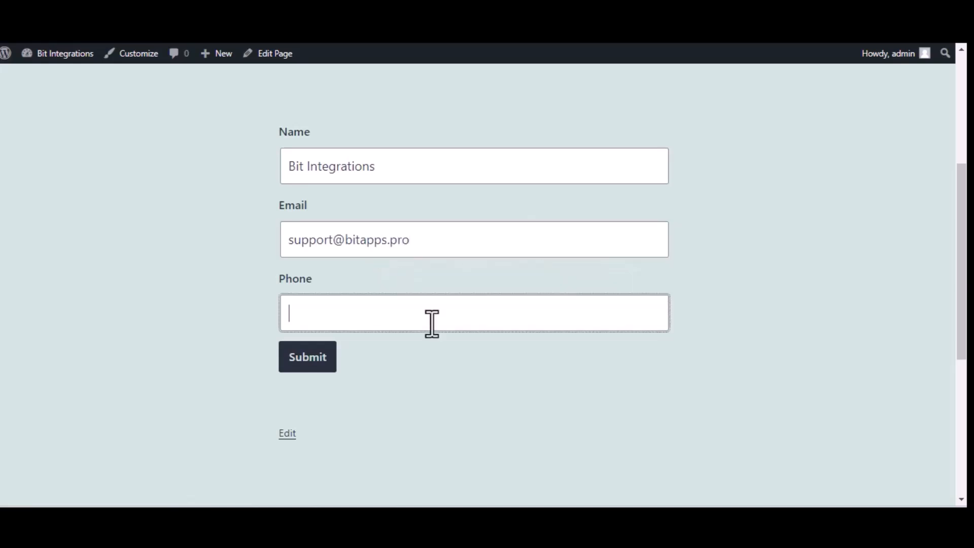
pyautogui.write('444555666')
pyautogui.click(327, 364)
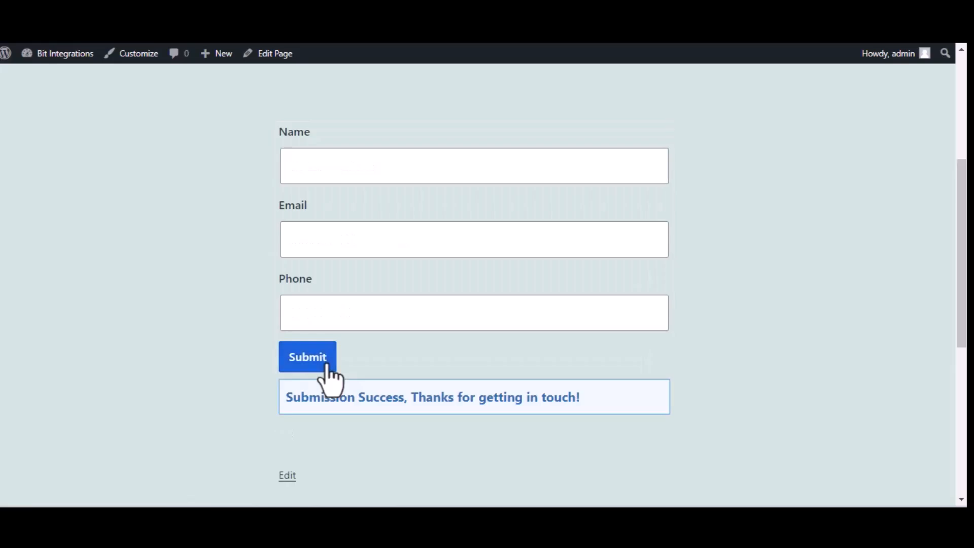